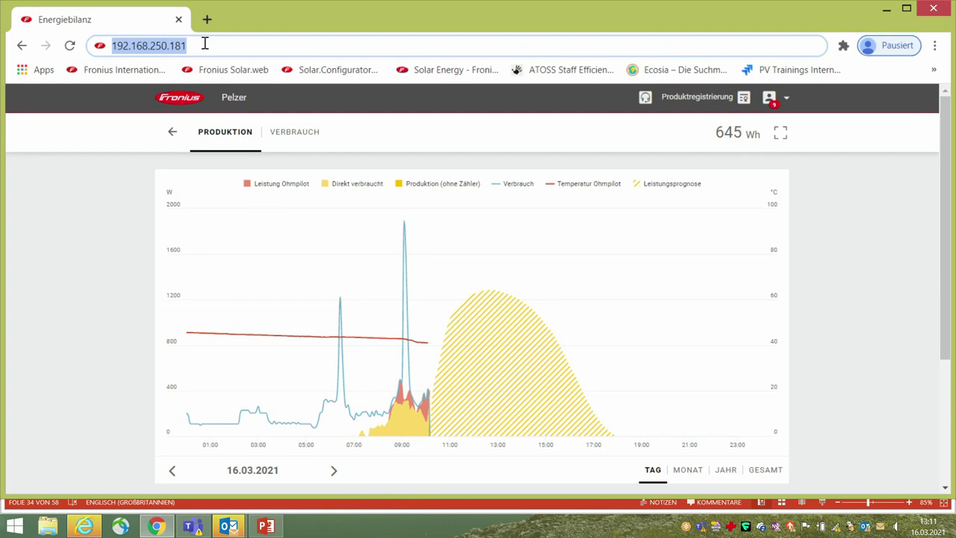
# Step: Load the GEN24 inverter's local start page at 192.168.250.181
pyautogui.press('Return')
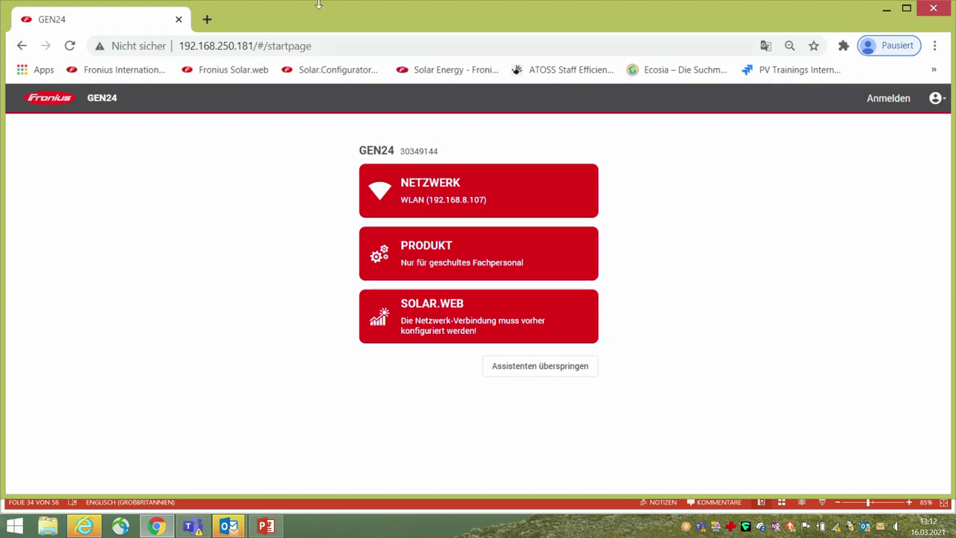
# Step: Switch the page language to English via Sprache, then launch the Network setup wizard
pyautogui.click(936, 99)
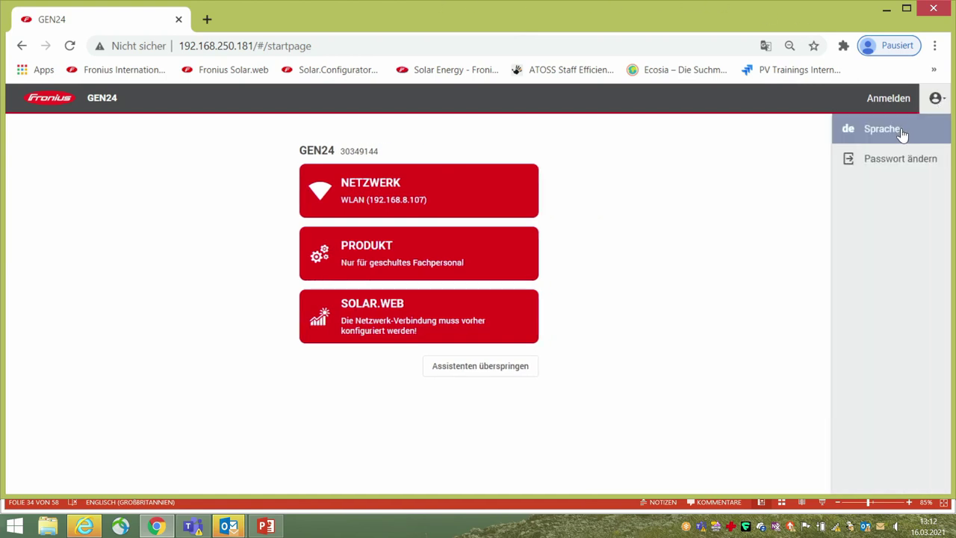
pyautogui.click(902, 133)
pyautogui.click(775, 184)
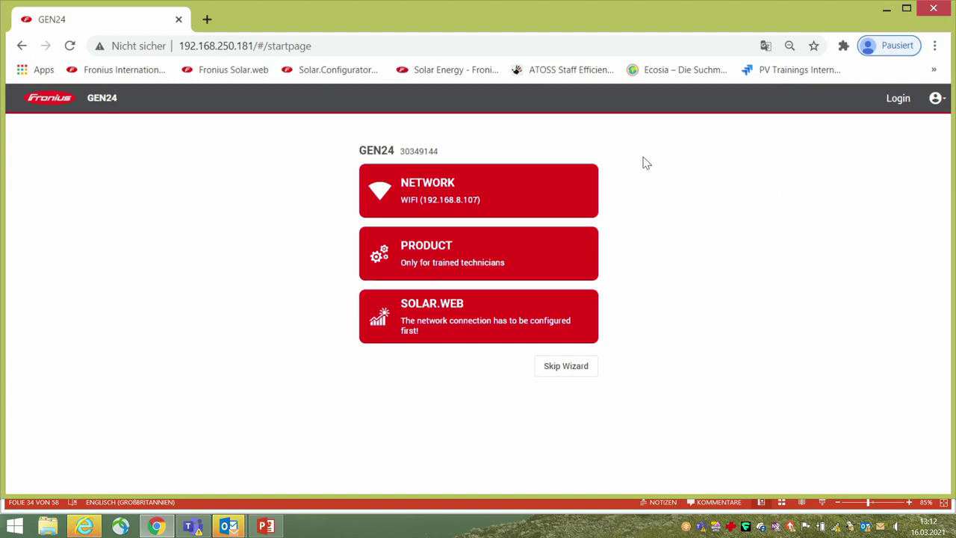
pyautogui.click(483, 191)
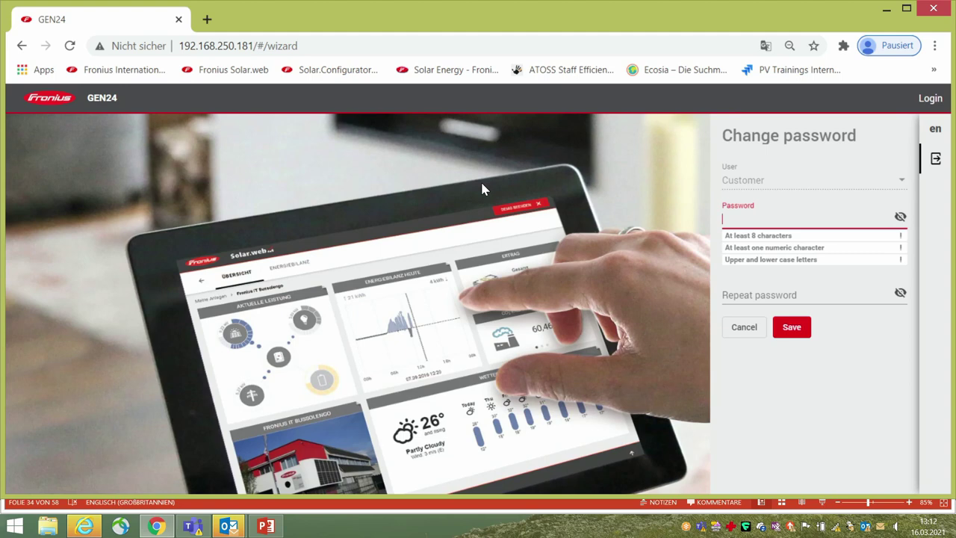
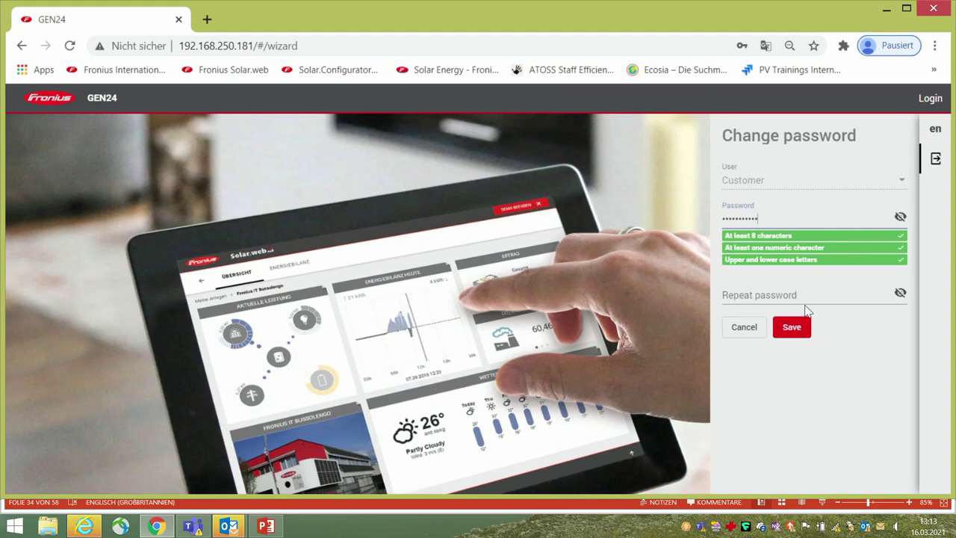
# Step: Enter and repeat a new Customer password, then save it
pyautogui.click(749, 287)
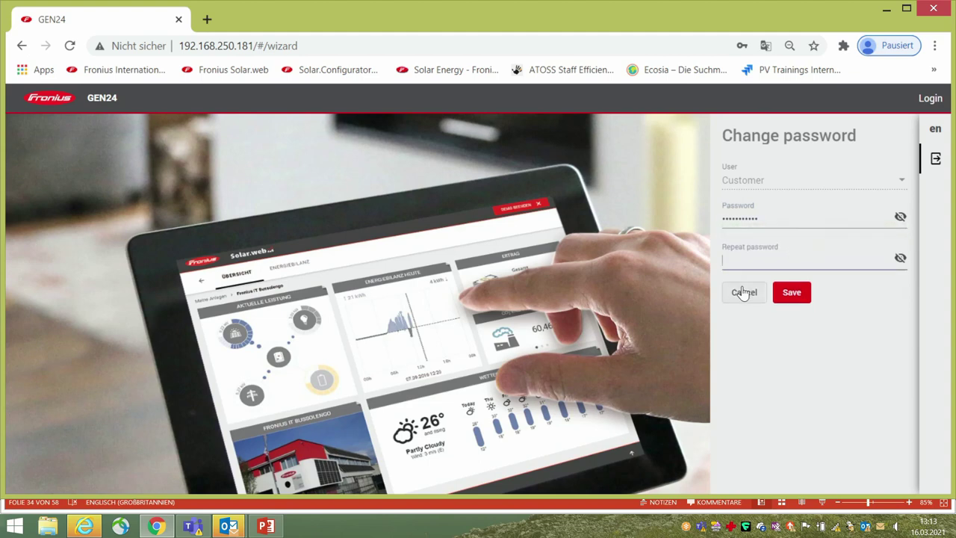
pyautogui.click(800, 297)
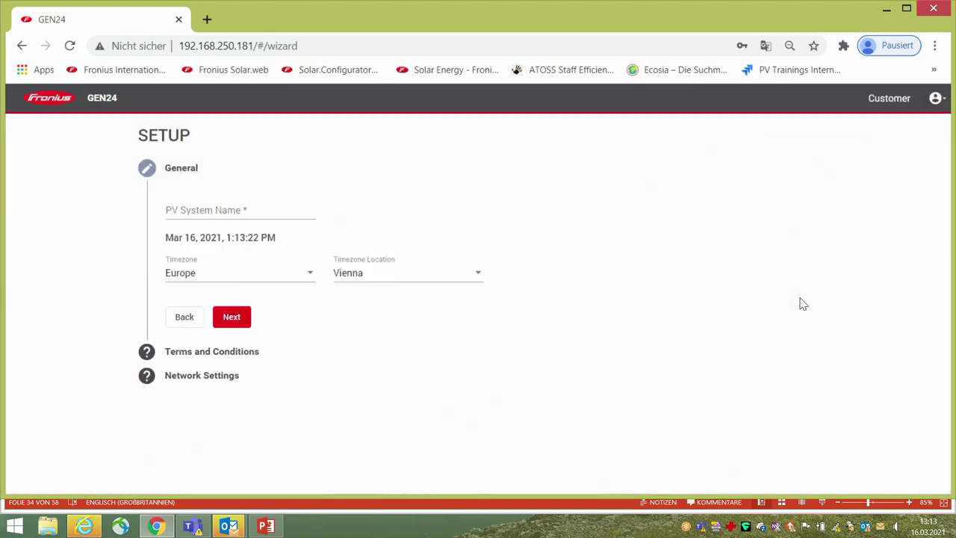
# Step: Enter 'Primo' as the PV System Name and complete the General step
pyautogui.click(180, 209)
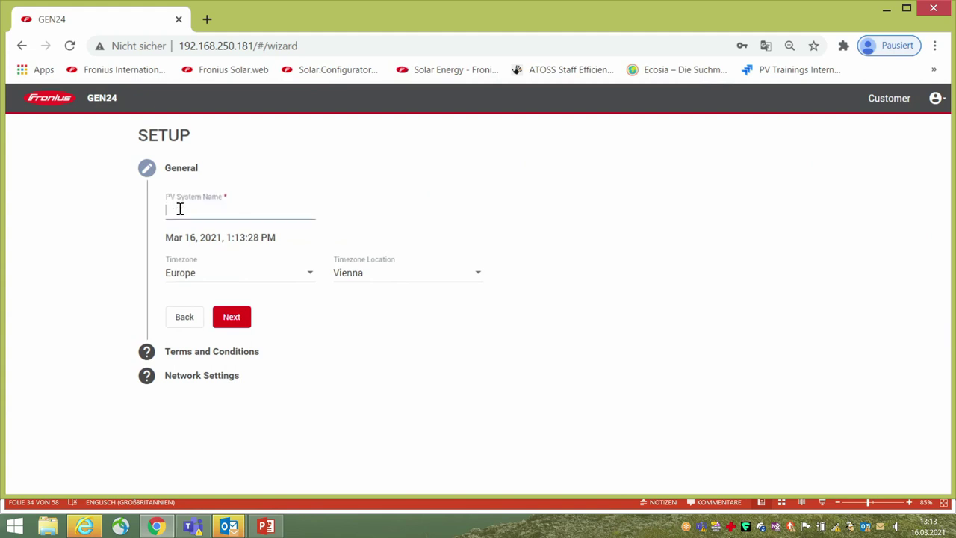
pyautogui.write('Primo')
pyautogui.click(232, 318)
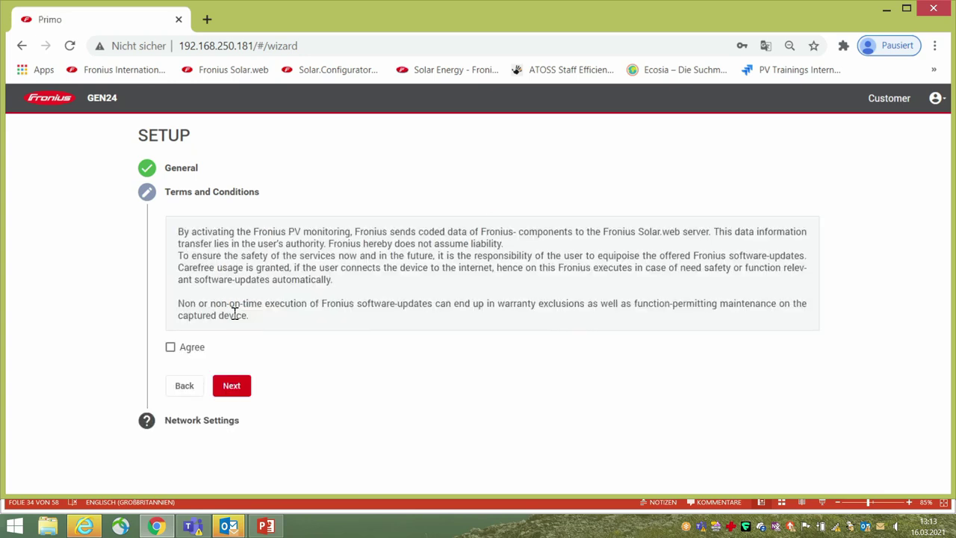
# Step: Tick Agree on the Terms and Conditions and move on to Network Settings
pyautogui.click(170, 348)
pyautogui.click(233, 387)
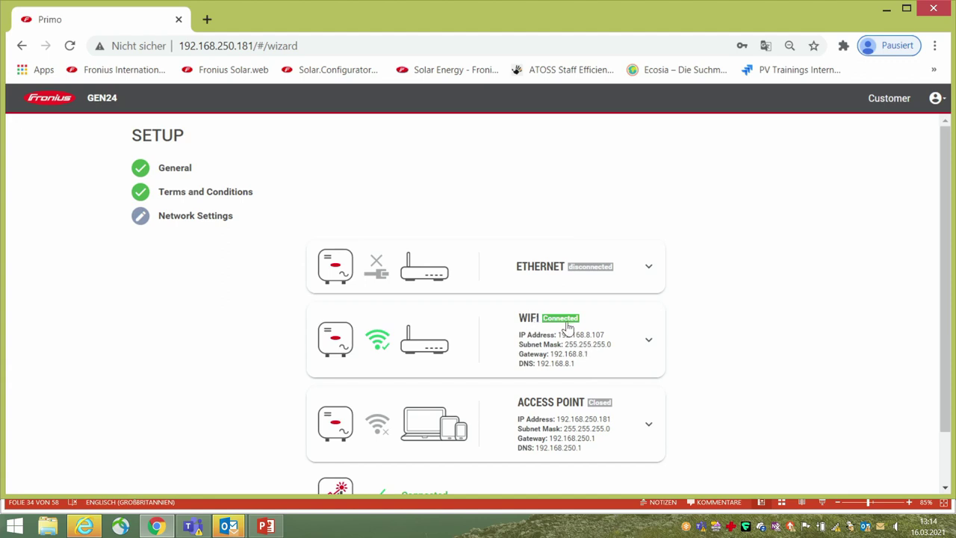
# Step: Review the connected WiFi details and finish the Network Settings step
pyautogui.click(649, 342)
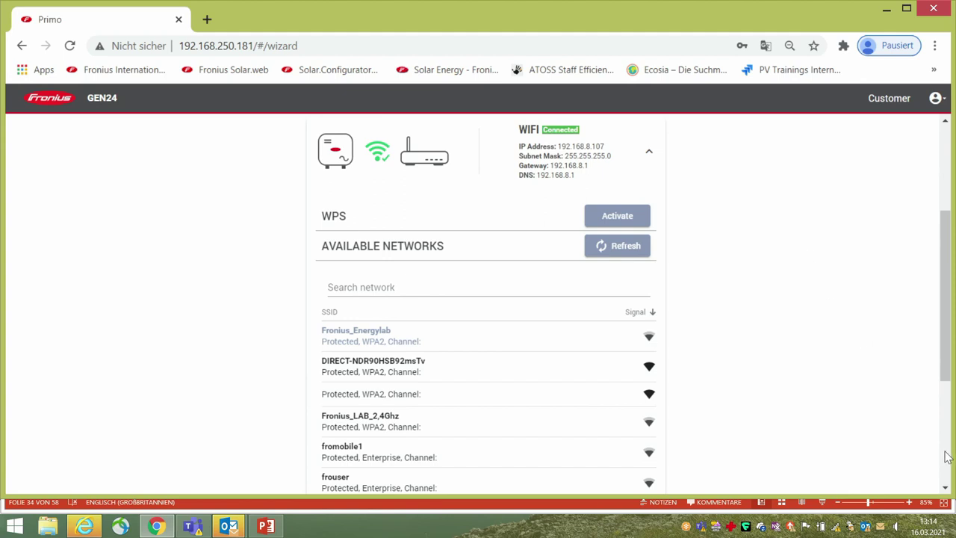
pyautogui.scroll(-3, 942, 452)
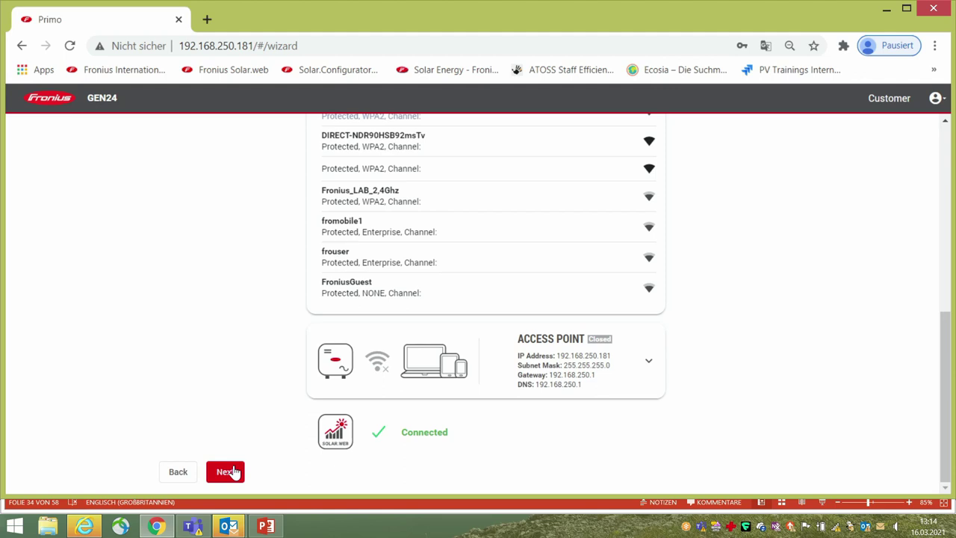
pyautogui.click(233, 471)
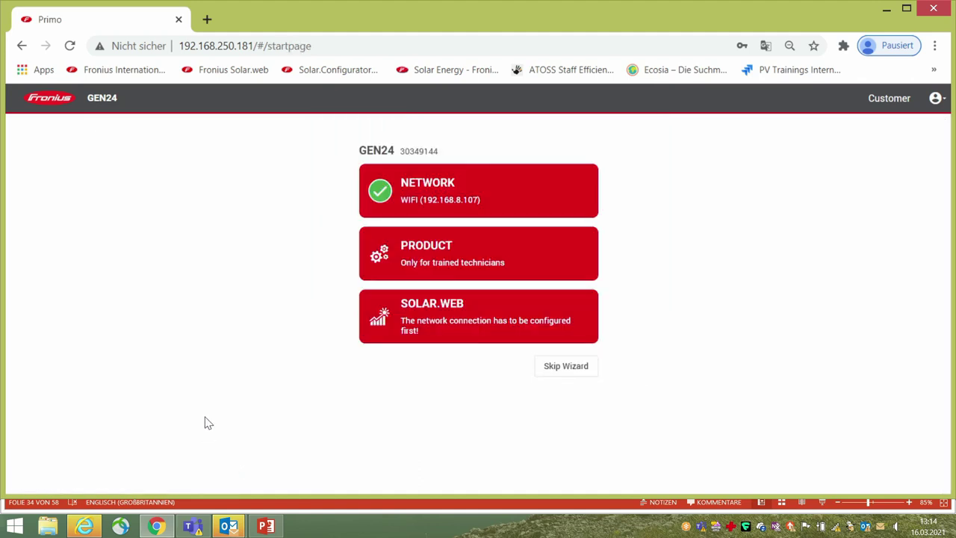
# Step: Start the Product wizard and enter, repeat and save a new Technician password
pyautogui.click(424, 257)
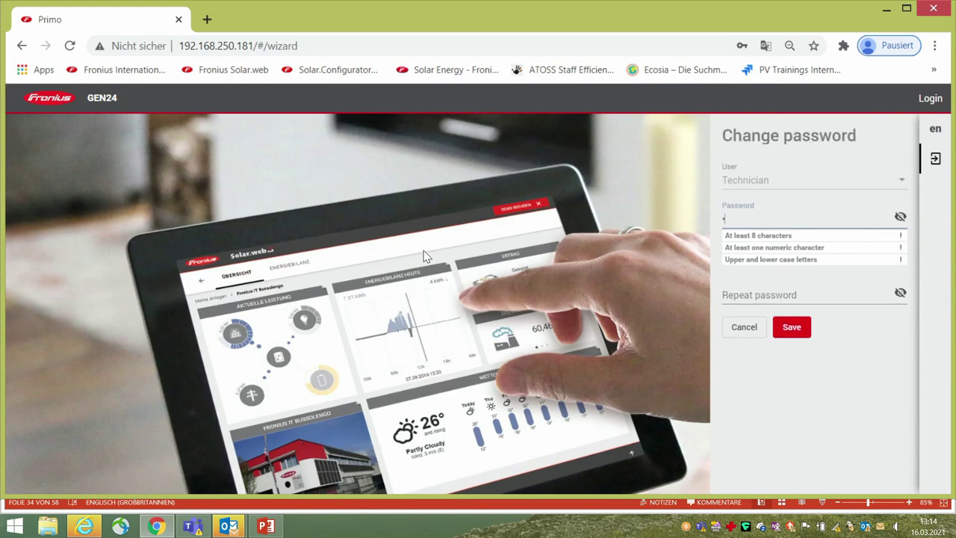
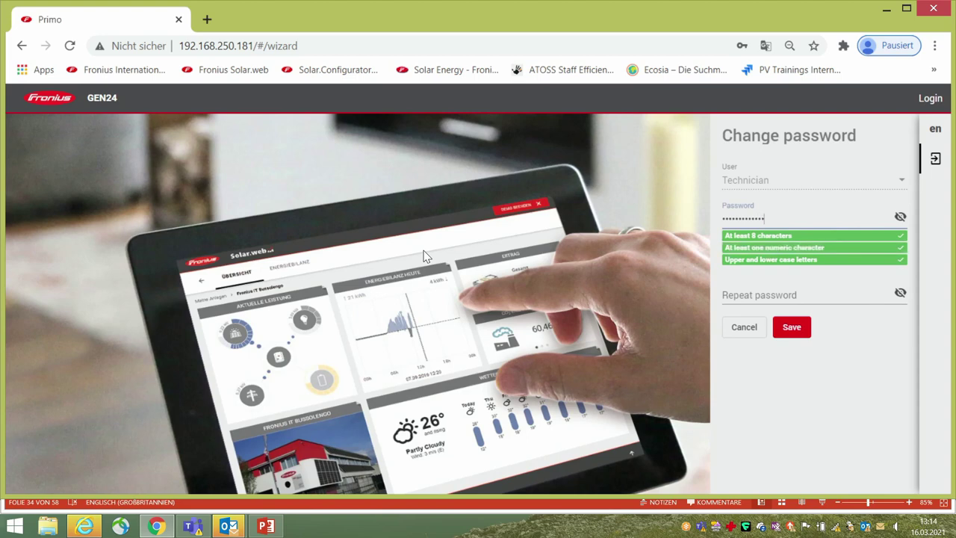
pyautogui.click(727, 302)
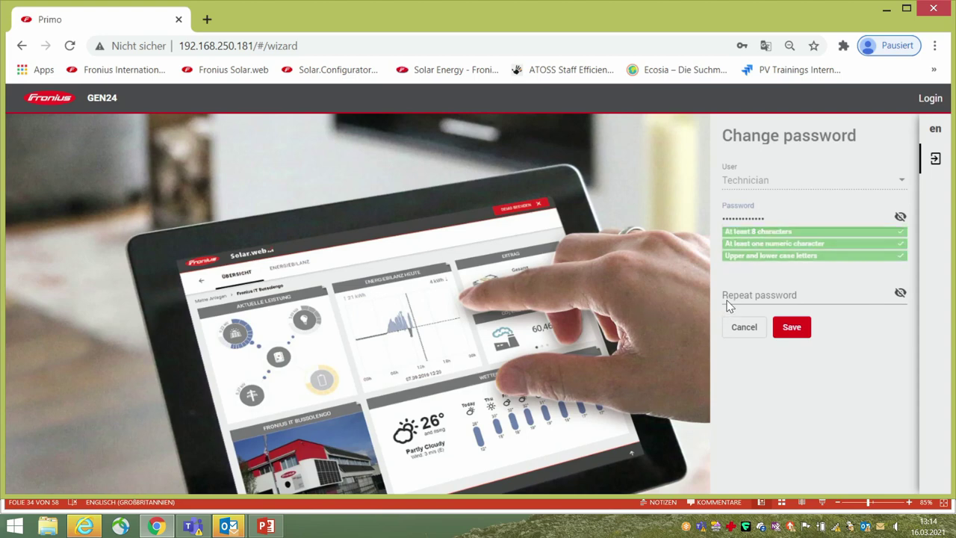
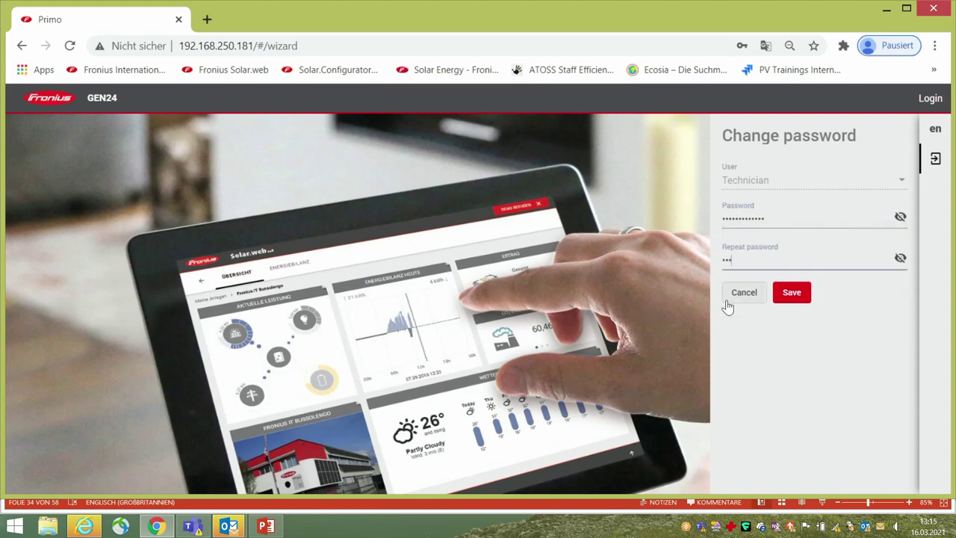
pyautogui.click(802, 295)
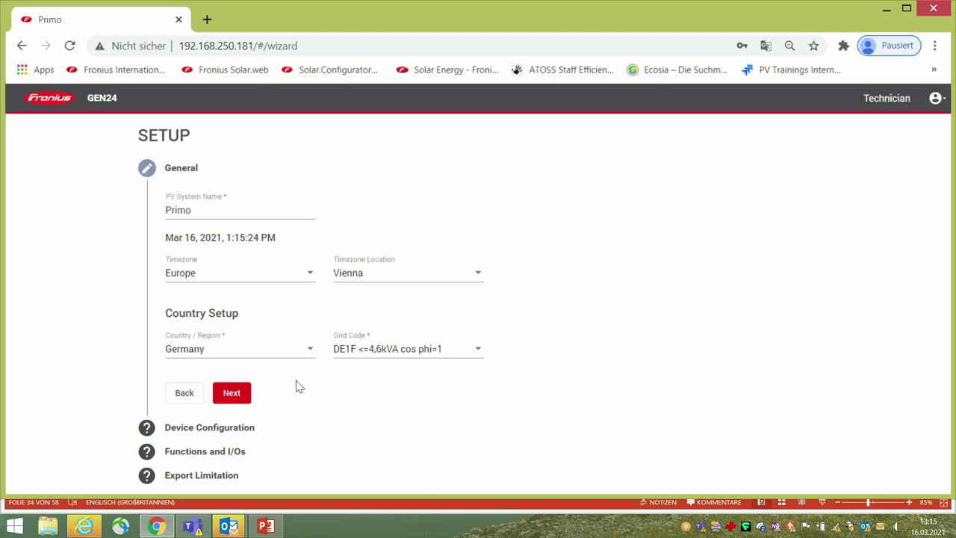
# Step: Keep Germany as the country and save the General settings to continue
pyautogui.click(310, 348)
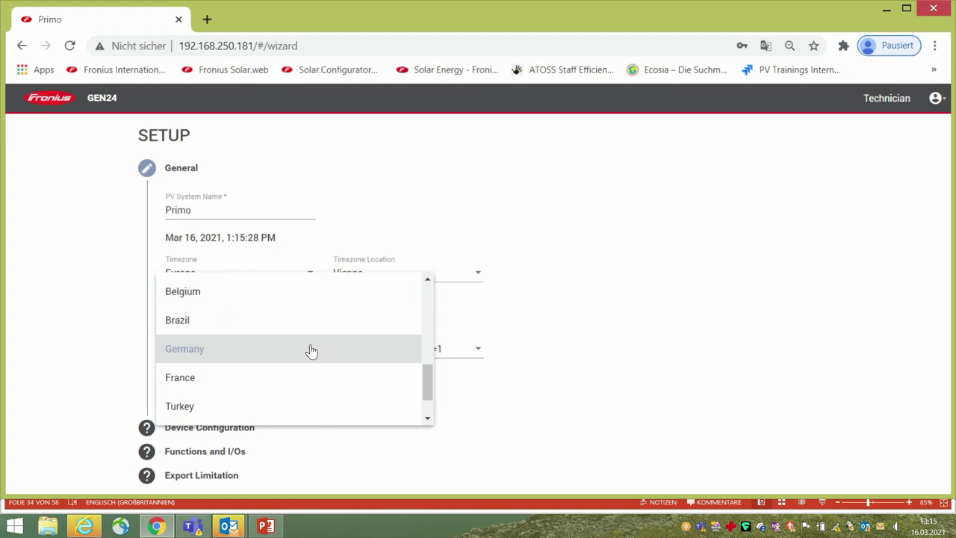
pyautogui.click(498, 433)
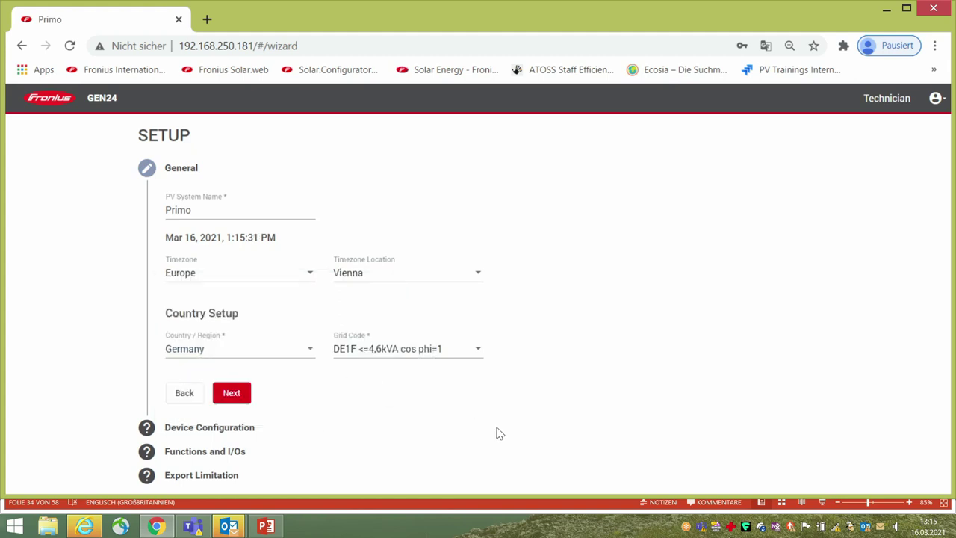
pyautogui.click(225, 400)
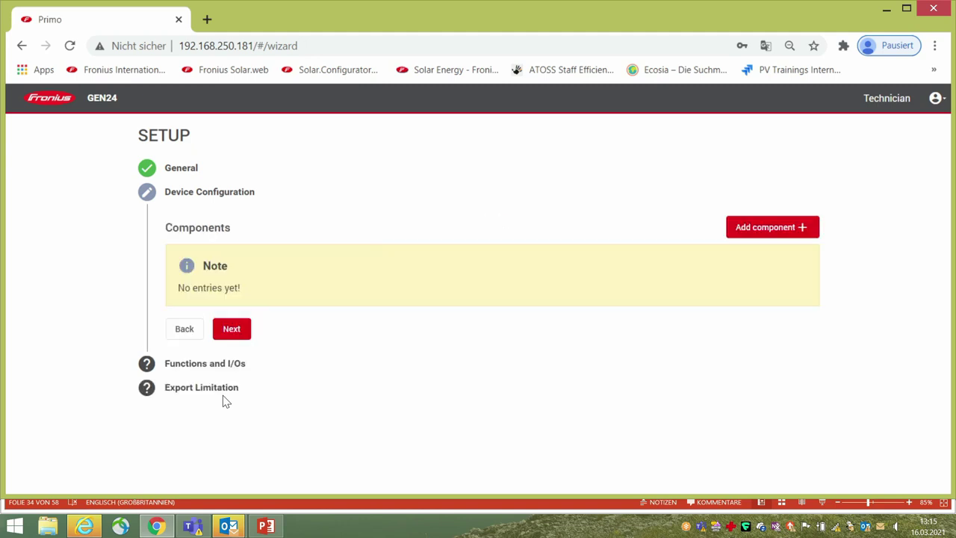
# Step: Add a PV Generator with PV1 nominal power 5000 W and PV2 switched off
pyautogui.click(807, 227)
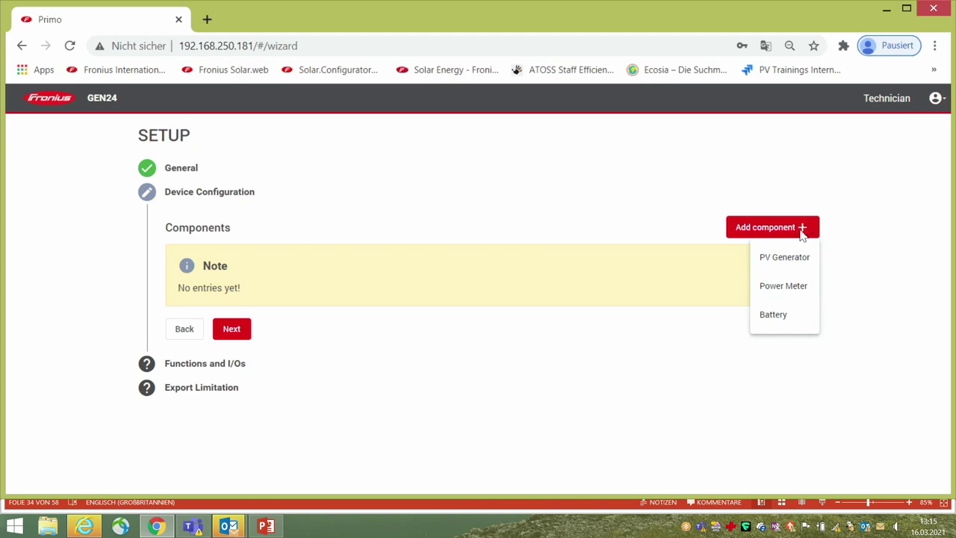
pyautogui.click(793, 257)
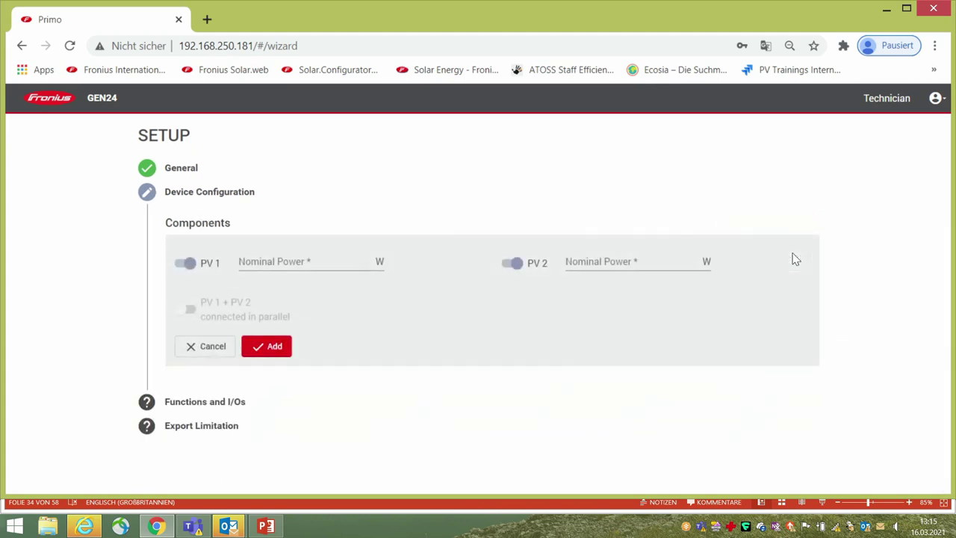
pyautogui.click(260, 259)
pyautogui.write('5000')
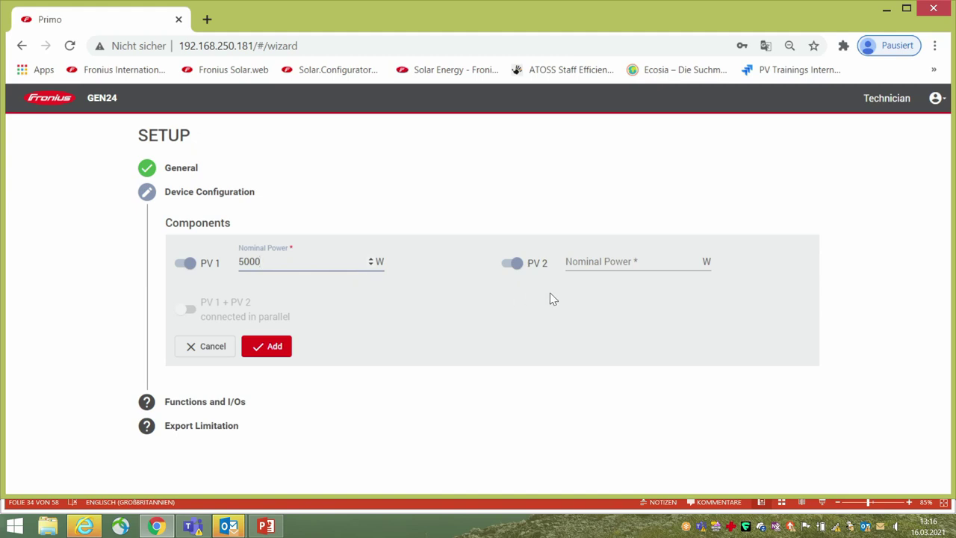
pyautogui.click(508, 267)
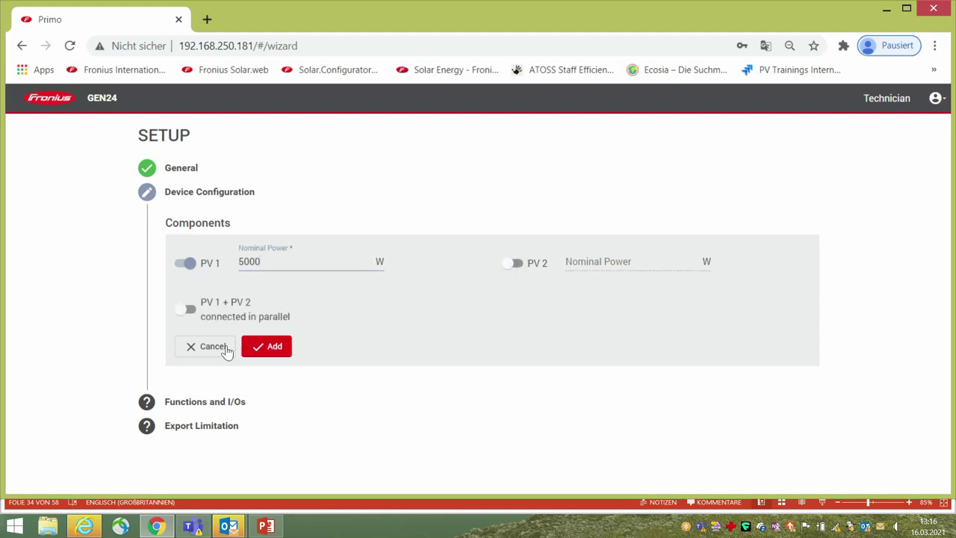
pyautogui.click(275, 350)
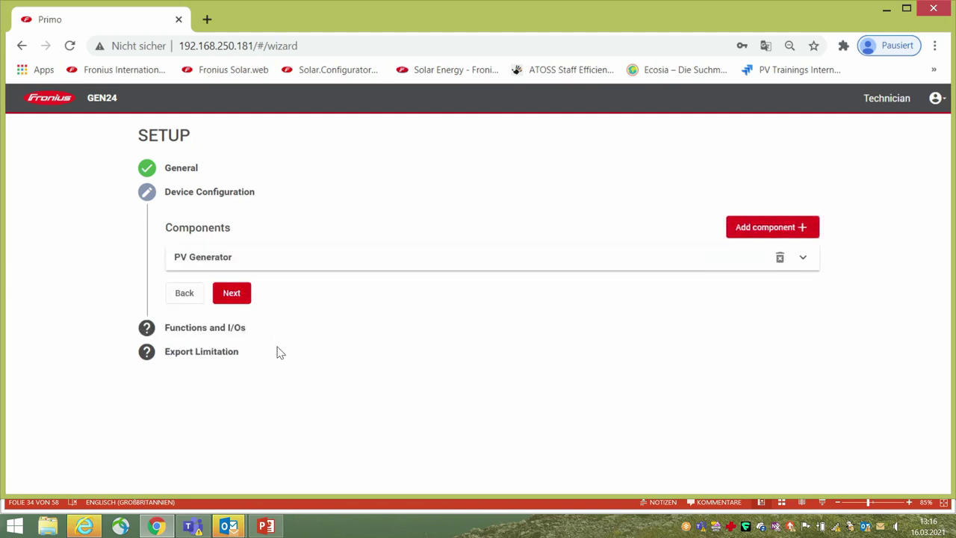
pyautogui.click(798, 230)
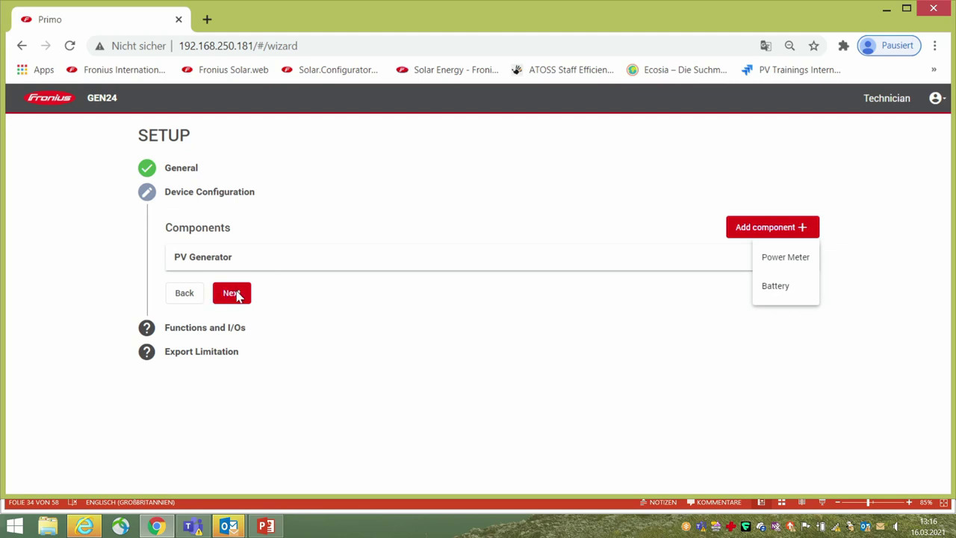
pyautogui.click(236, 296)
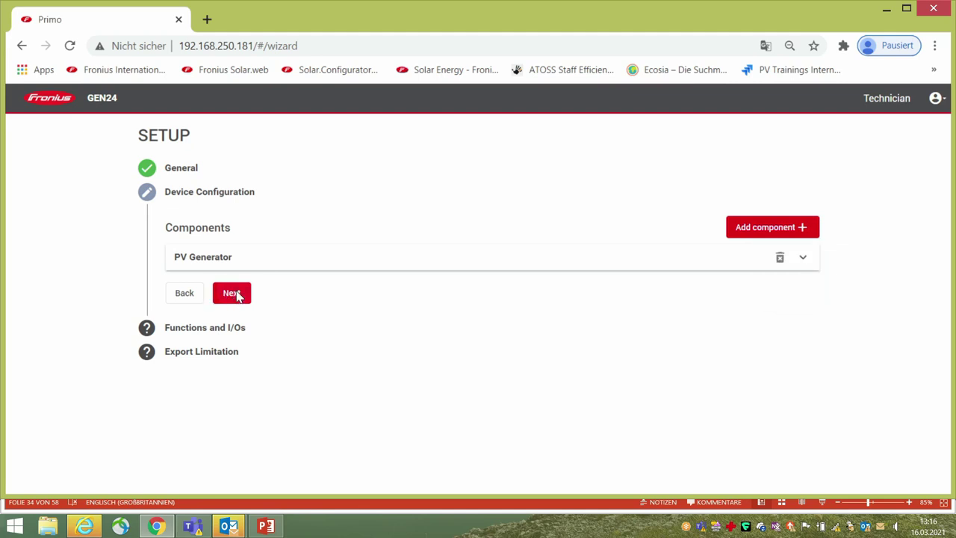
# Step: Continue past the components, switch on Load Management under Backup Power, then advance to Export Limitation
pyautogui.click(237, 296)
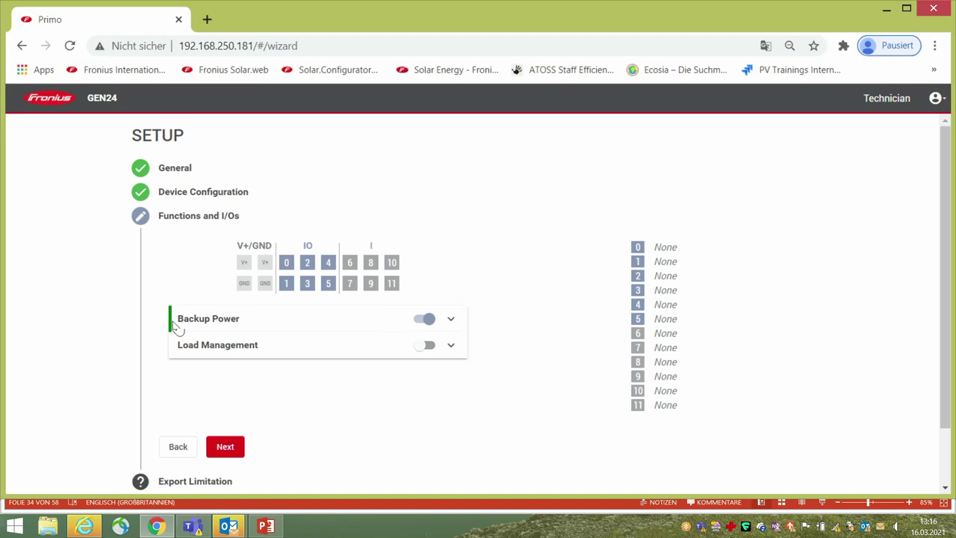
pyautogui.click(453, 322)
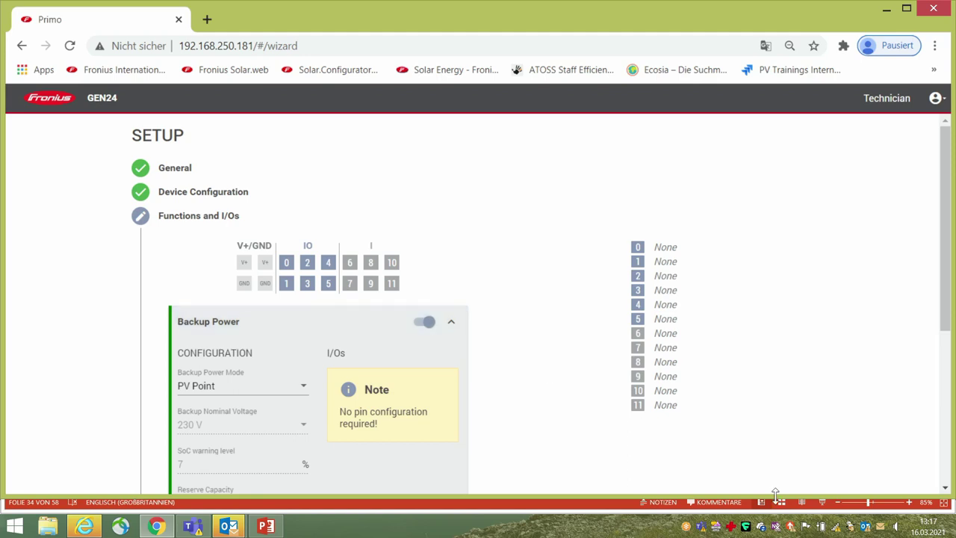
pyautogui.scroll(-4, 396, 353)
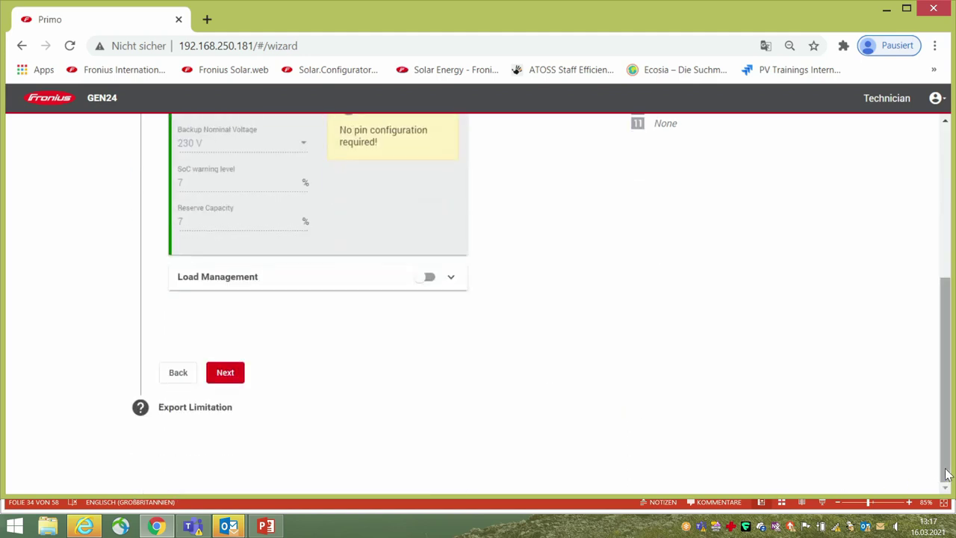
pyautogui.click(432, 278)
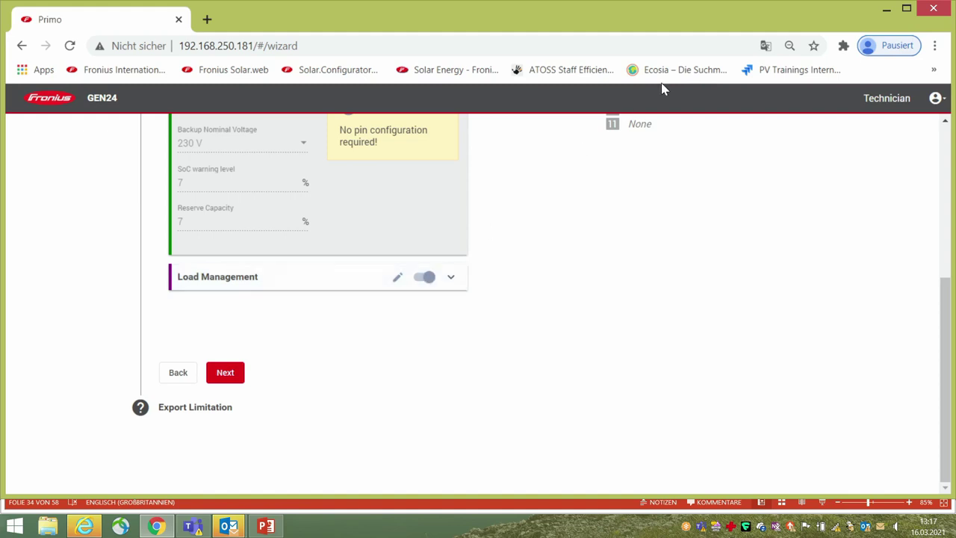
pyautogui.click(449, 278)
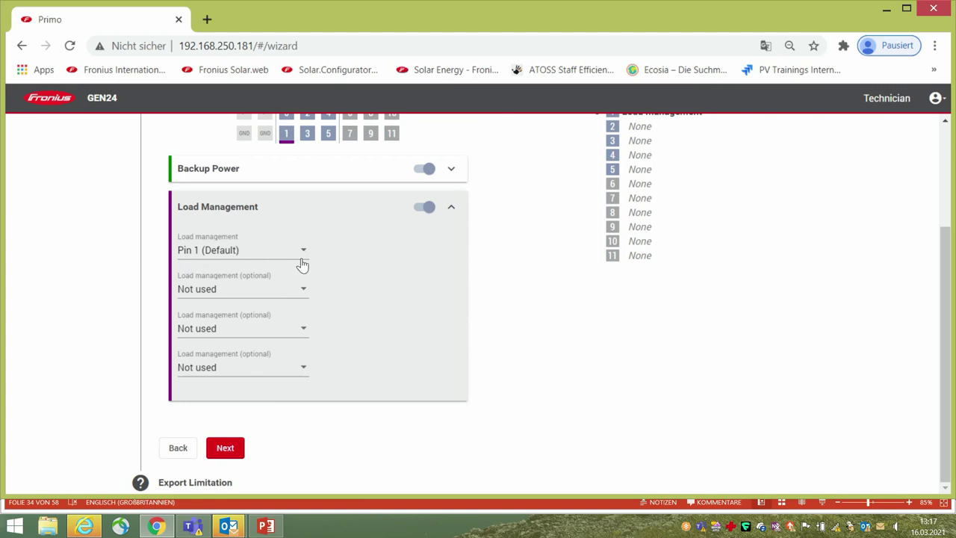
pyautogui.click(226, 450)
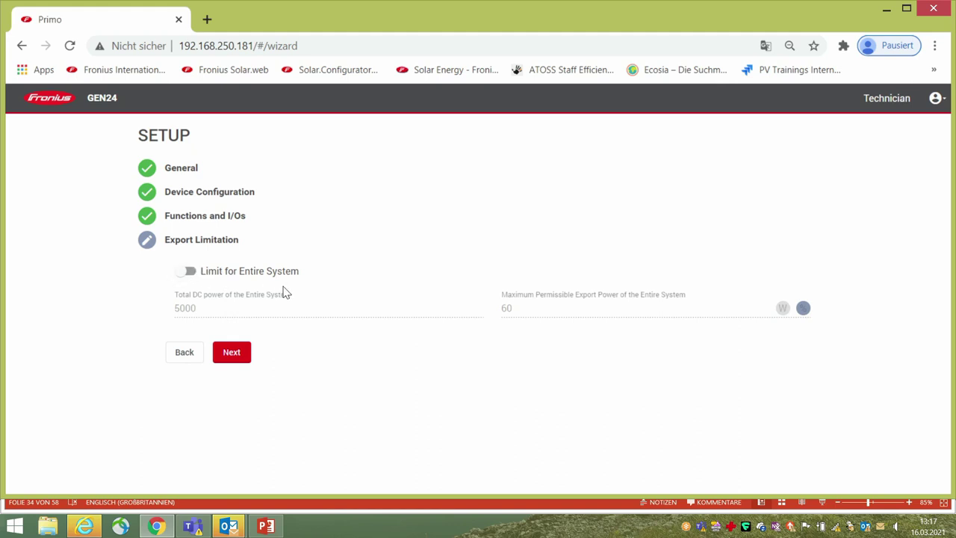
# Step: Leave Limit for Entire System switched off and complete the wizard's export limitation step
pyautogui.click(191, 273)
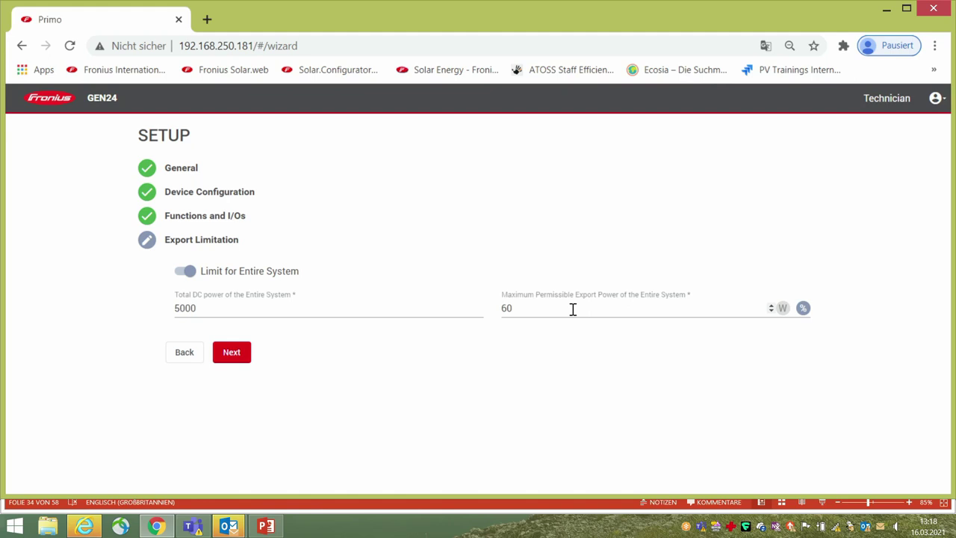
pyautogui.click(180, 273)
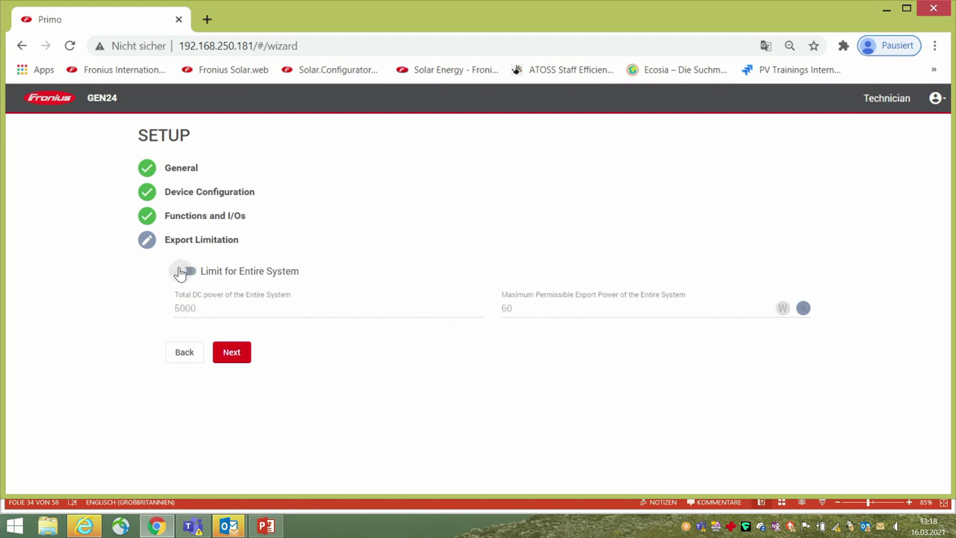
pyautogui.click(233, 356)
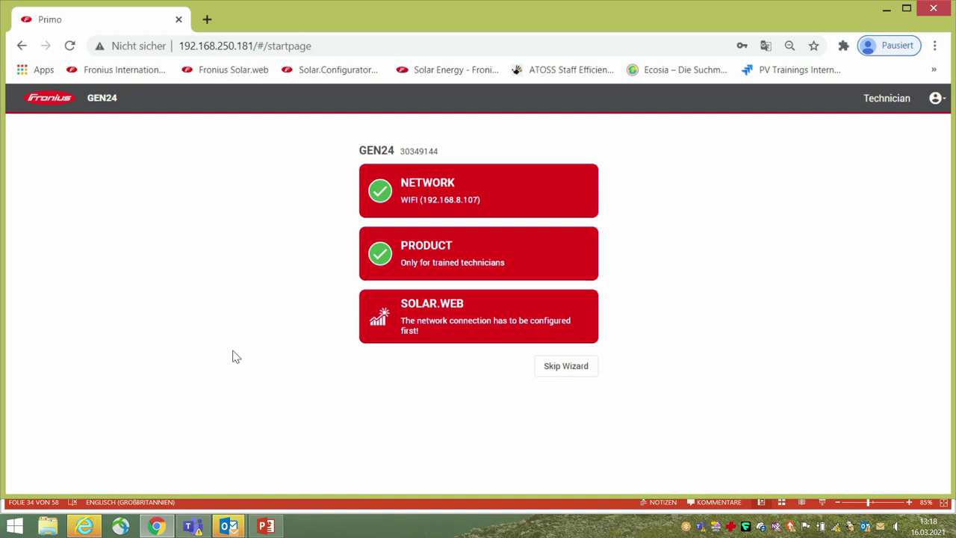
# Step: Skip the Solar.web wizard and show the inverter's realtime values on the ADVANCED dashboard
pyautogui.click(556, 371)
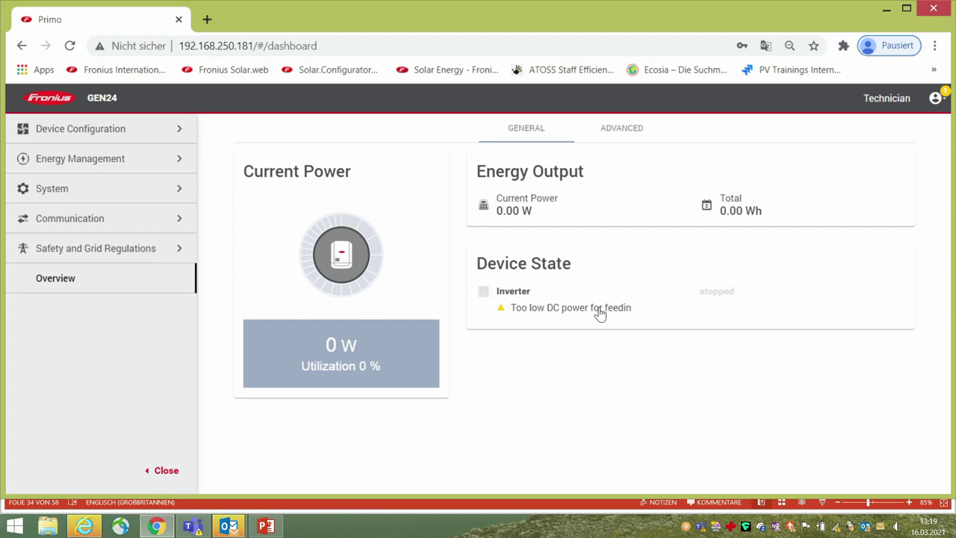
pyautogui.click(635, 132)
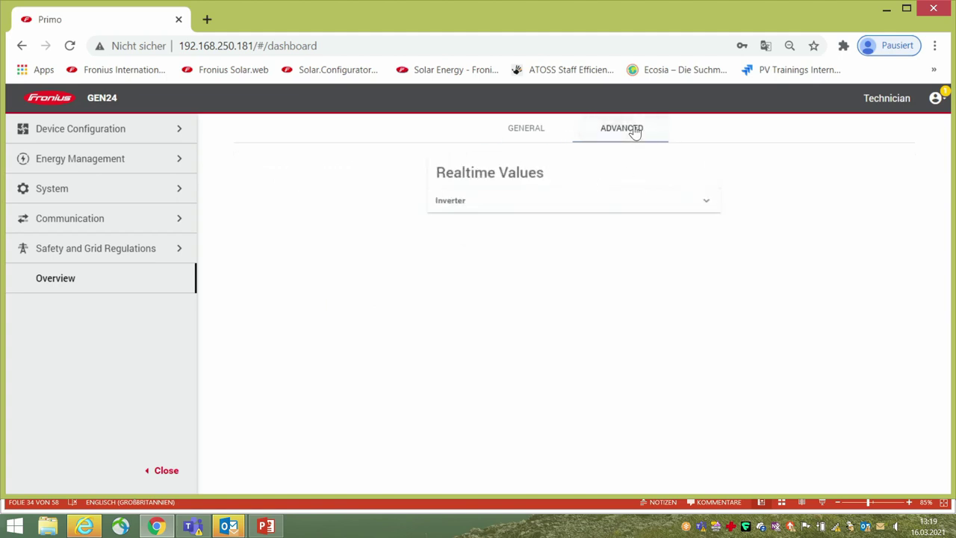
pyautogui.click(719, 208)
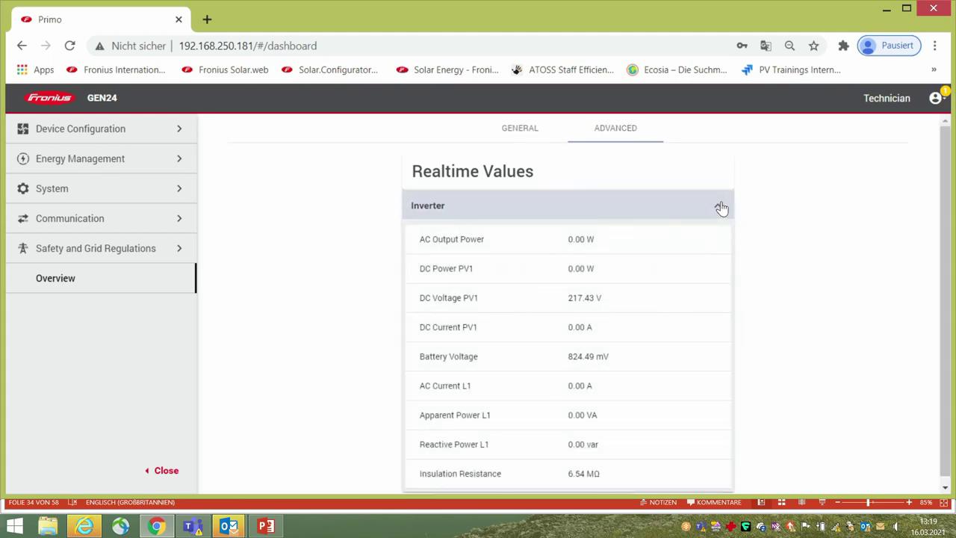